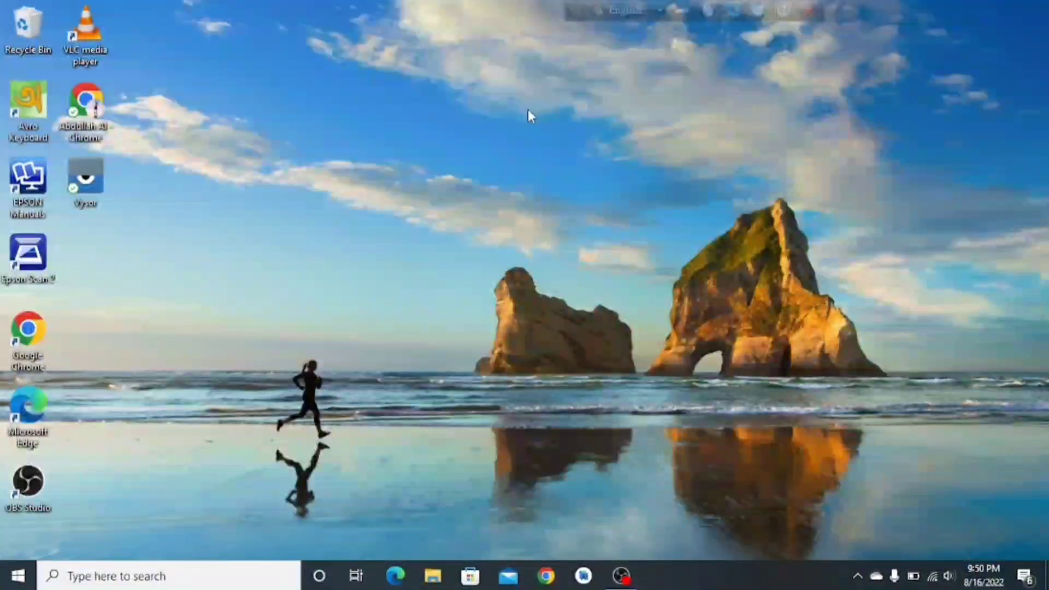
Step: Refresh the desktop four times from its shortcut menu
right_click(533, 128)
left_click(484, 171)
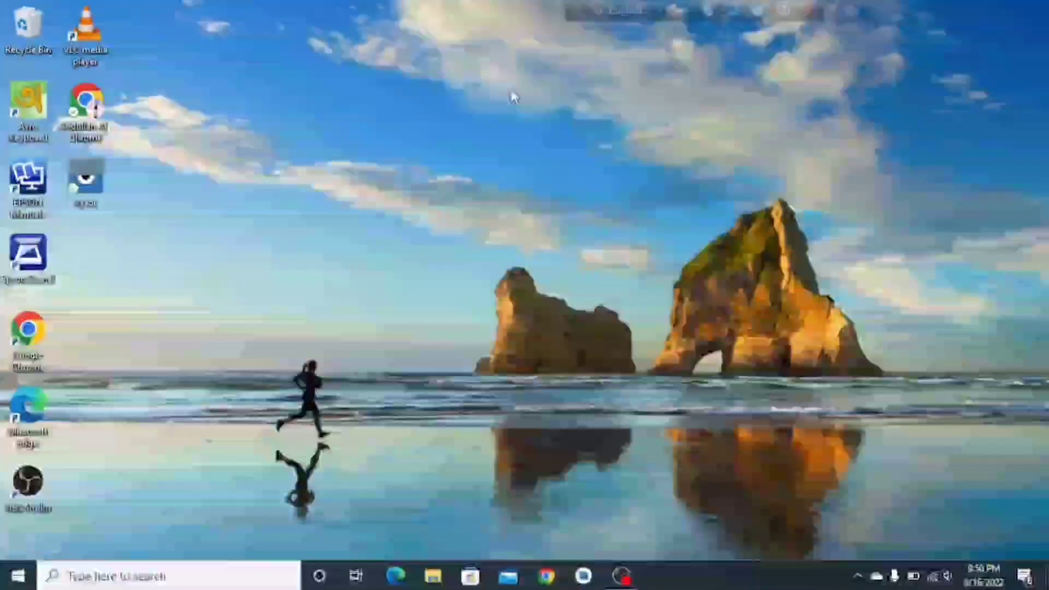
right_click(510, 91)
left_click(472, 136)
right_click(512, 89)
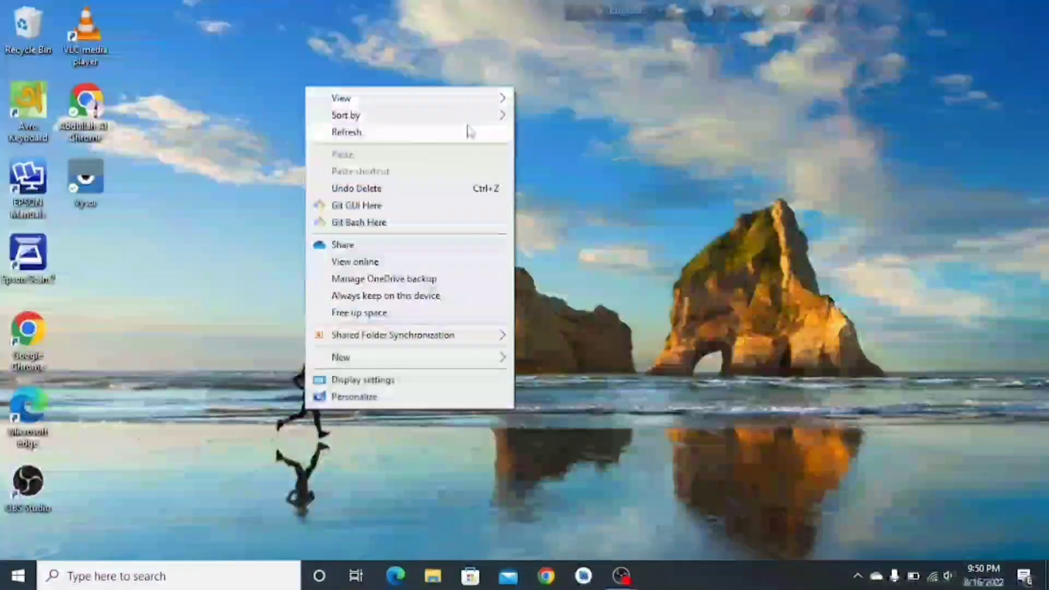
left_click(468, 131)
right_click(481, 89)
left_click(440, 131)
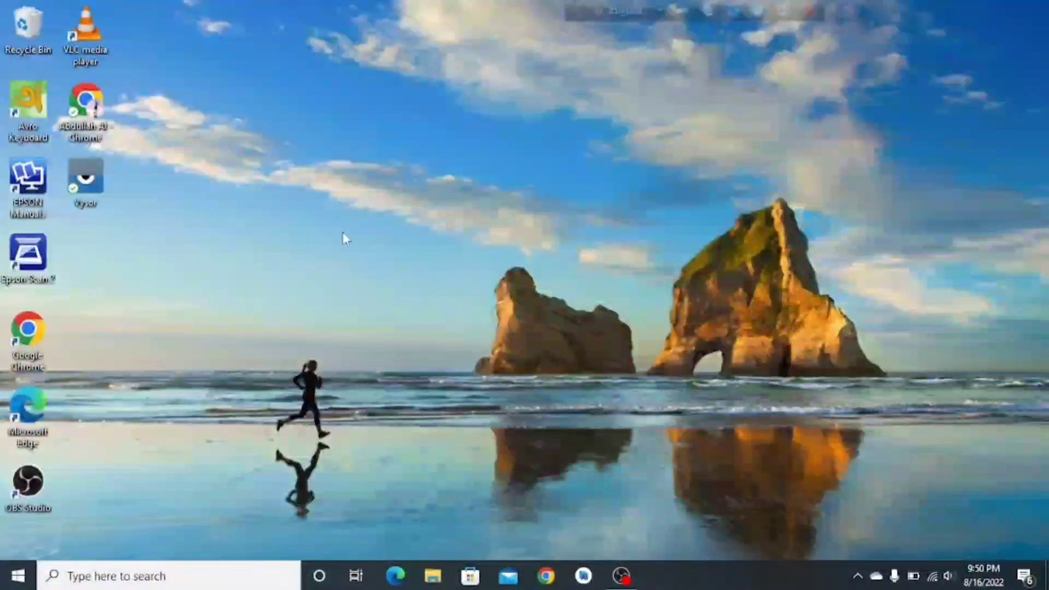
Step: Open Device Manager, expand Keyboards, and select HID Keyboard Device and Standard PS/2 Keyboard
right_click(16, 574)
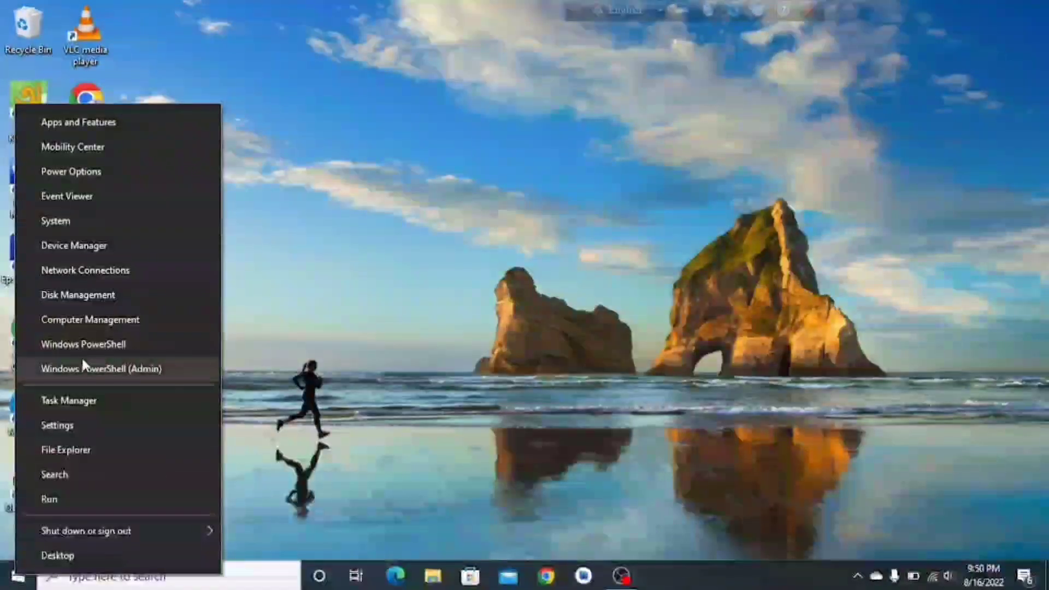
left_click(112, 247)
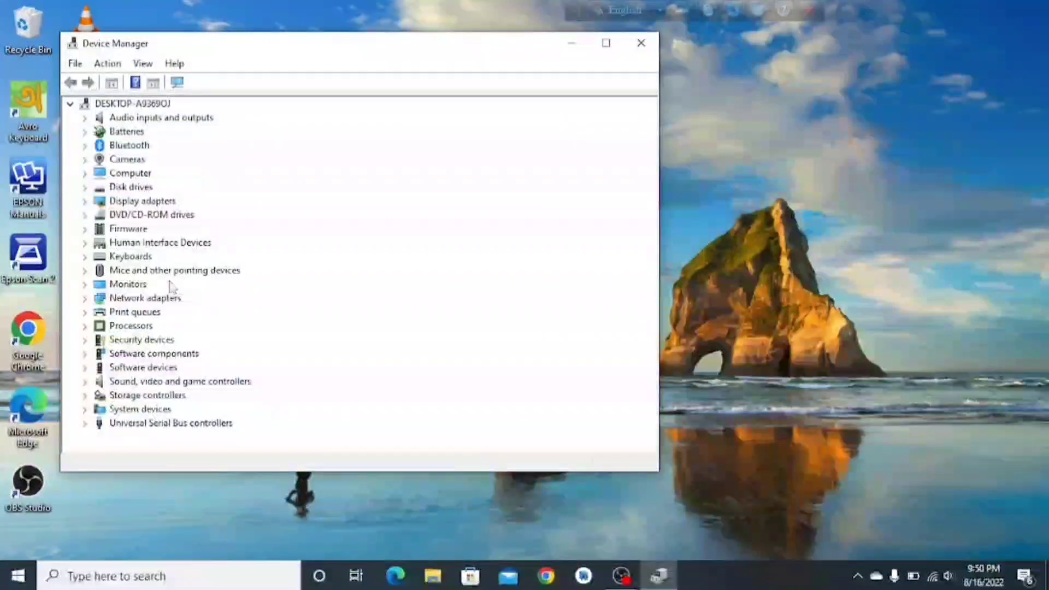
left_click(84, 257)
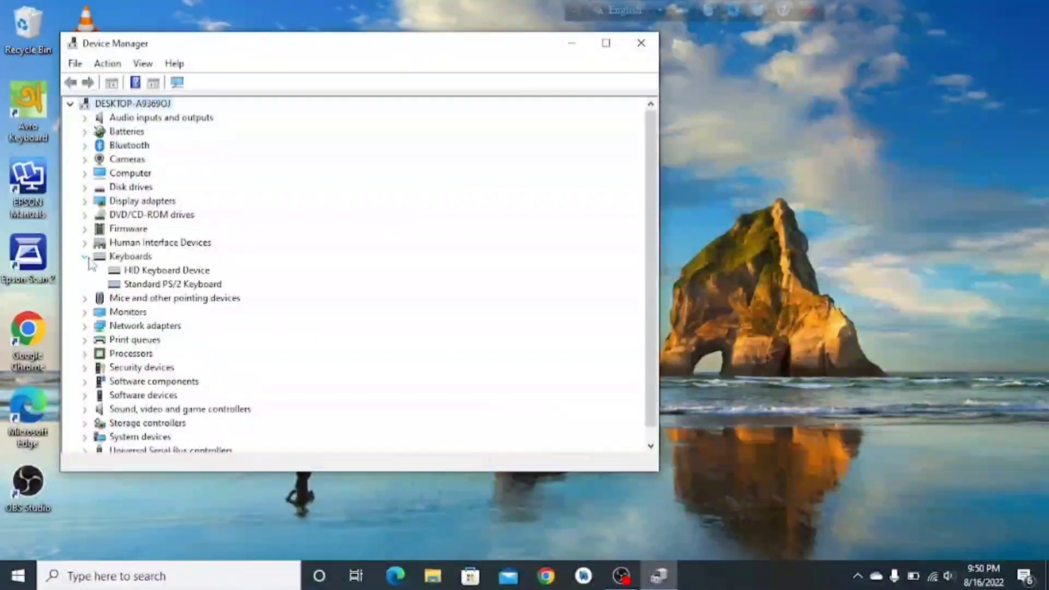
left_click(192, 273)
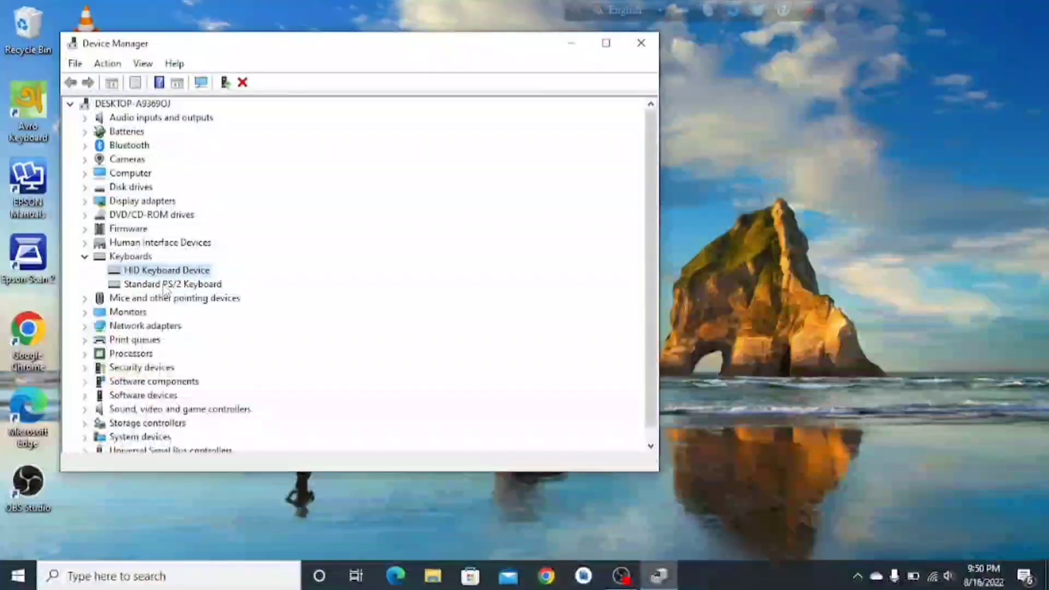
left_click(180, 286)
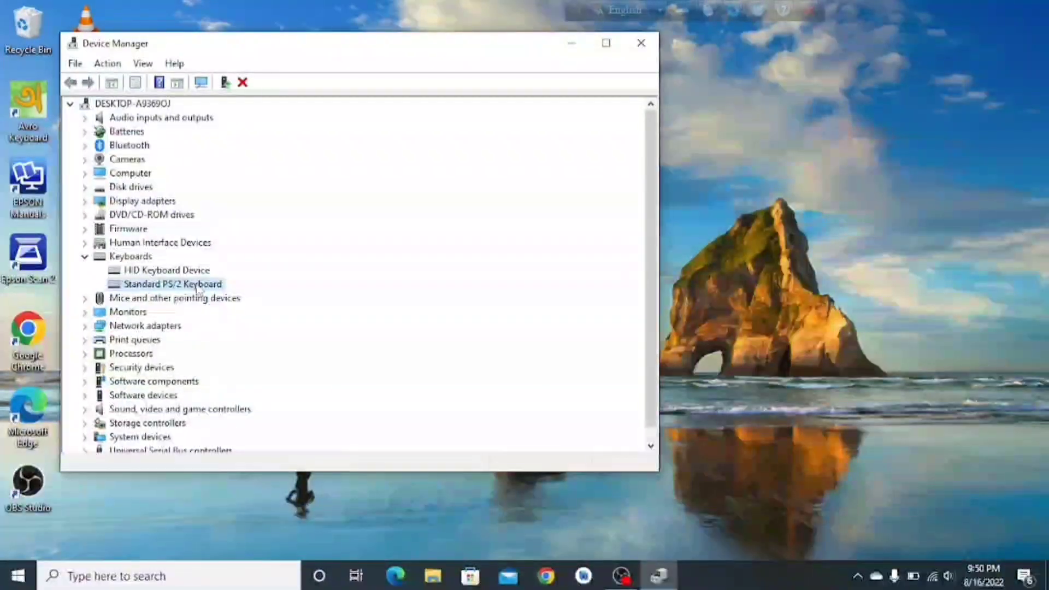
Step: Cancel uninstalling the Standard PS/2 Keyboard, keeping it installed, and close Device Manager
right_click(199, 288)
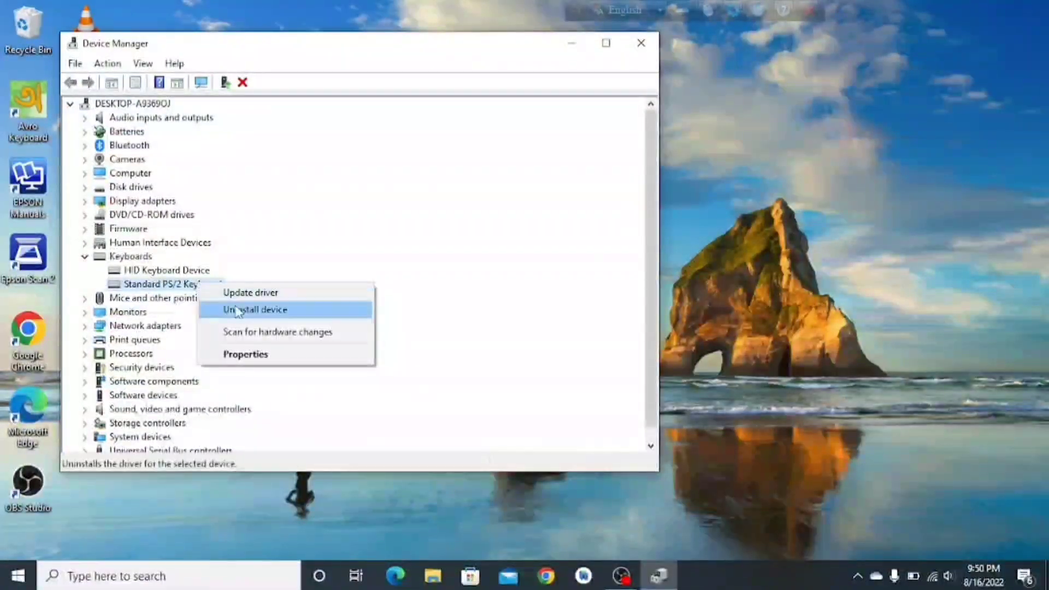
left_click(257, 315)
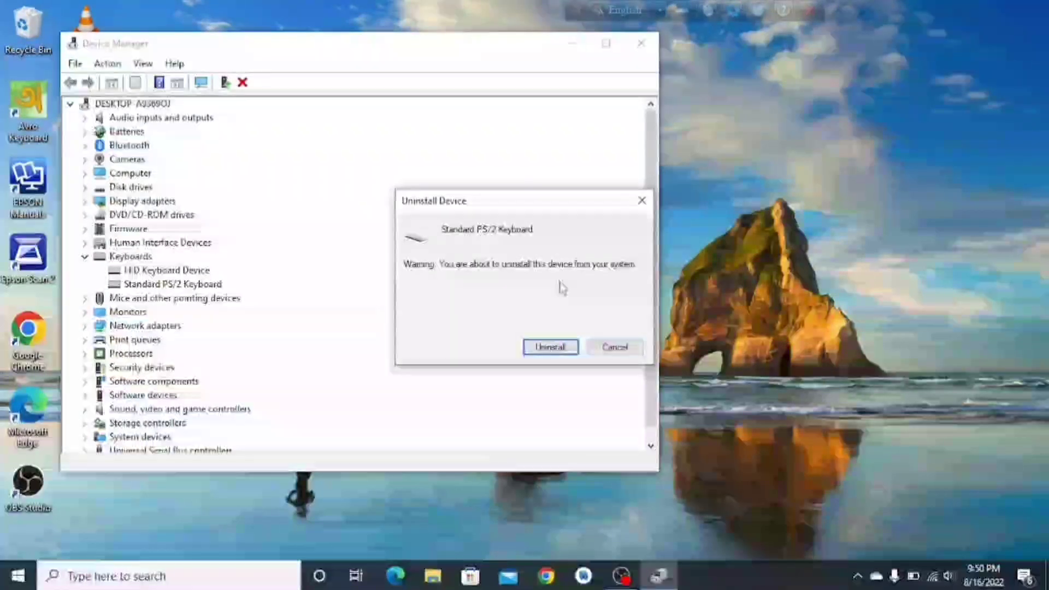
left_click(641, 202)
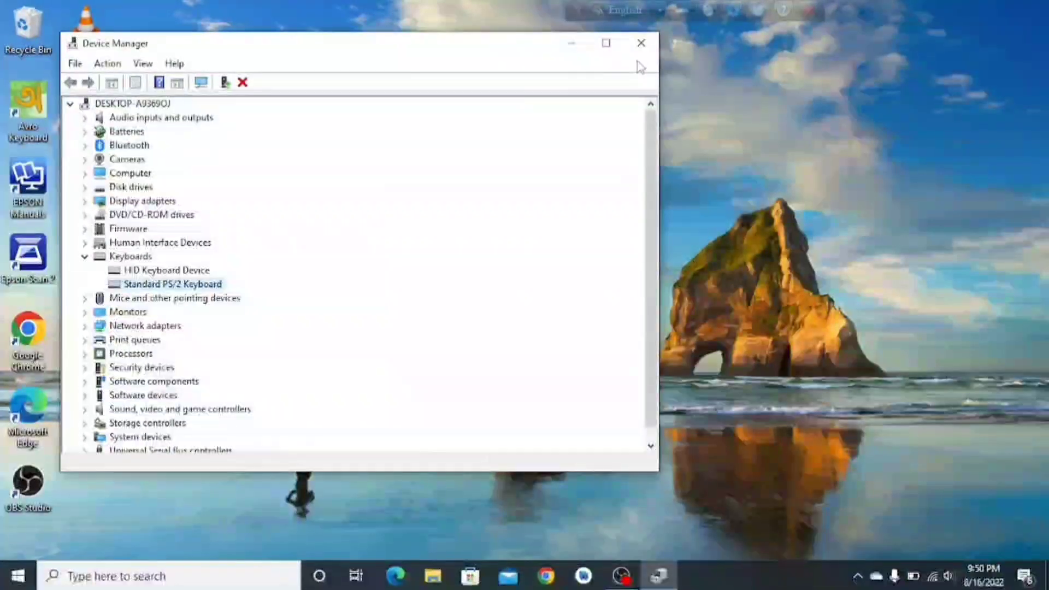
left_click(642, 43)
Step: Find Run via search 'ru' and run sysdm.cpl to open System Properties
left_click(186, 573)
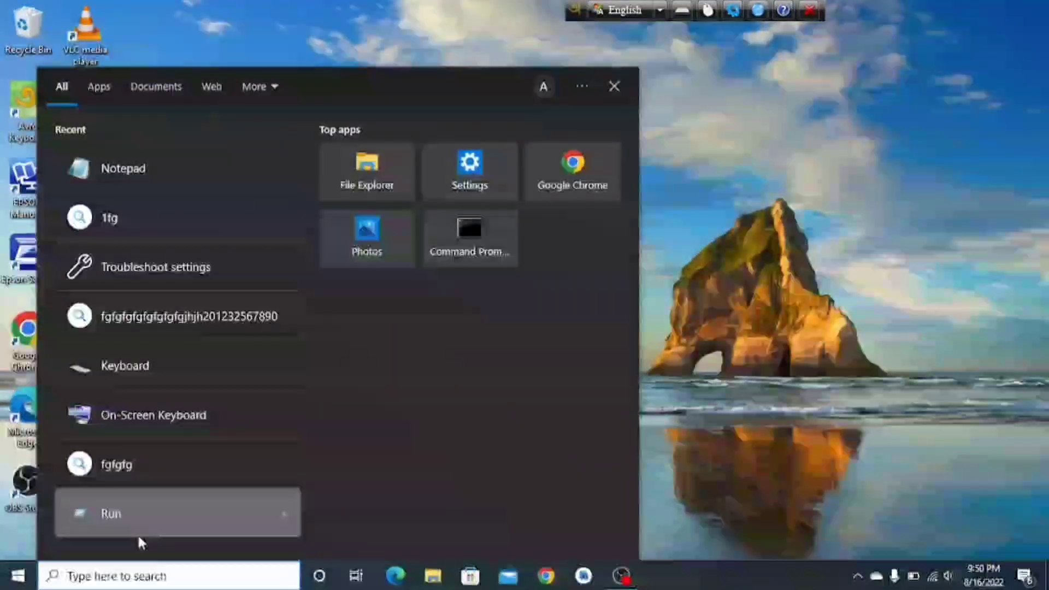
type("ru")
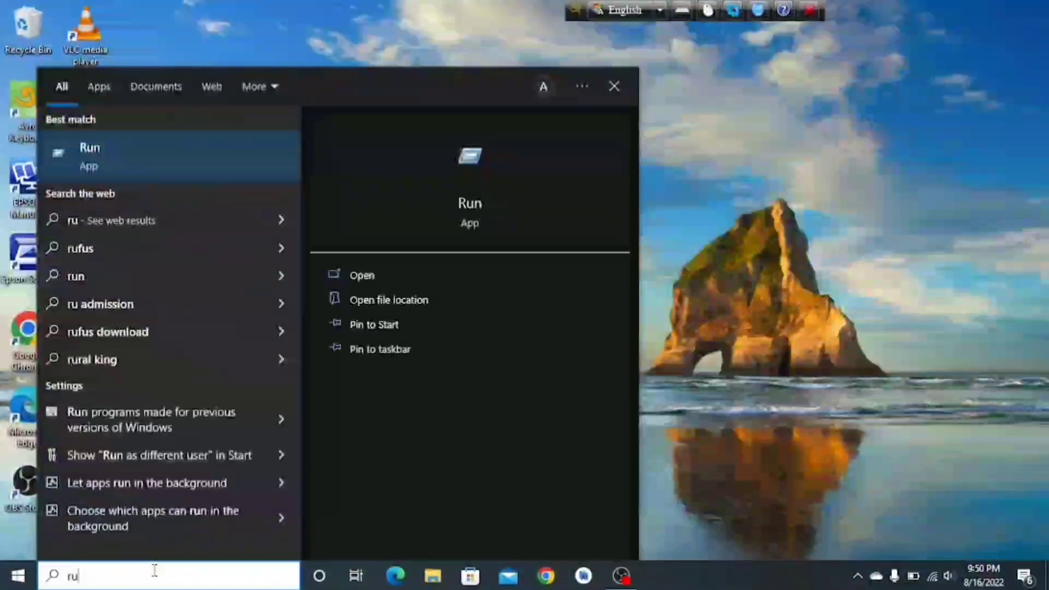
key("Return")
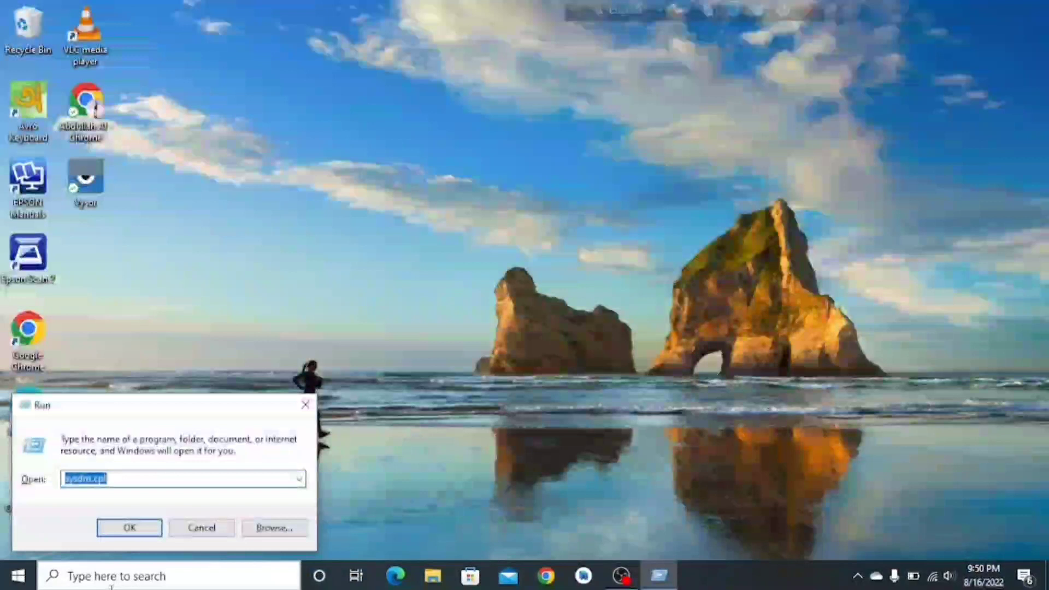
left_click(129, 478)
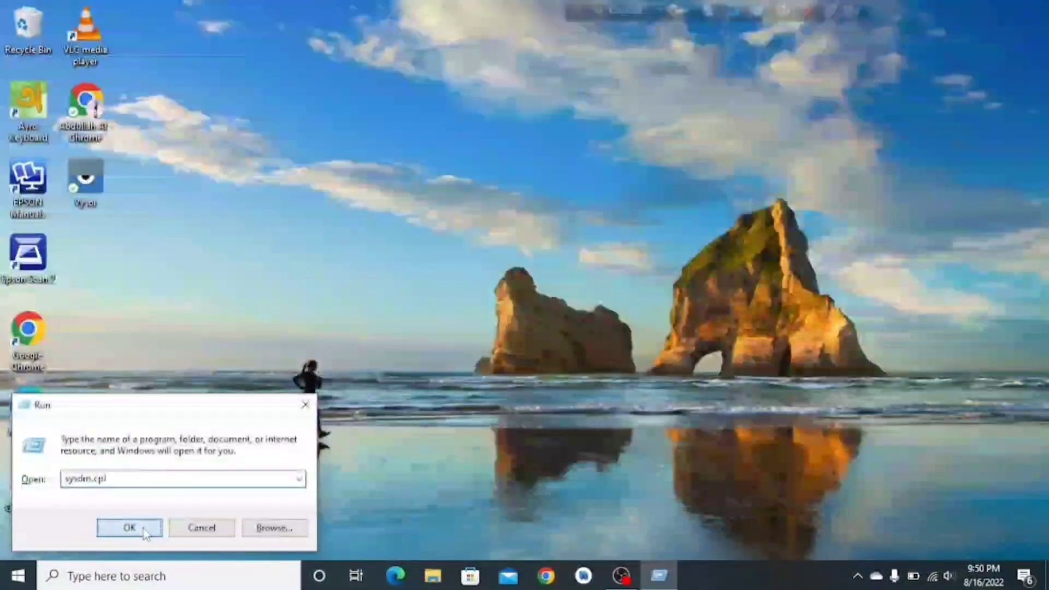
left_click(143, 528)
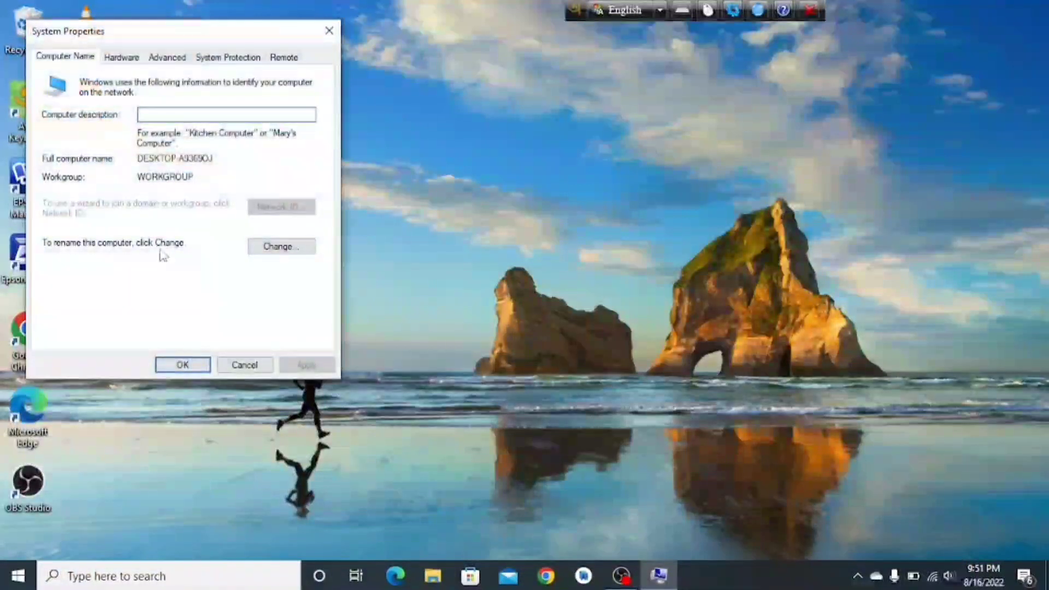
Step: Save Device Installation Settings as No for automatic manufacturer app downloads, then close System Properties
left_click(122, 58)
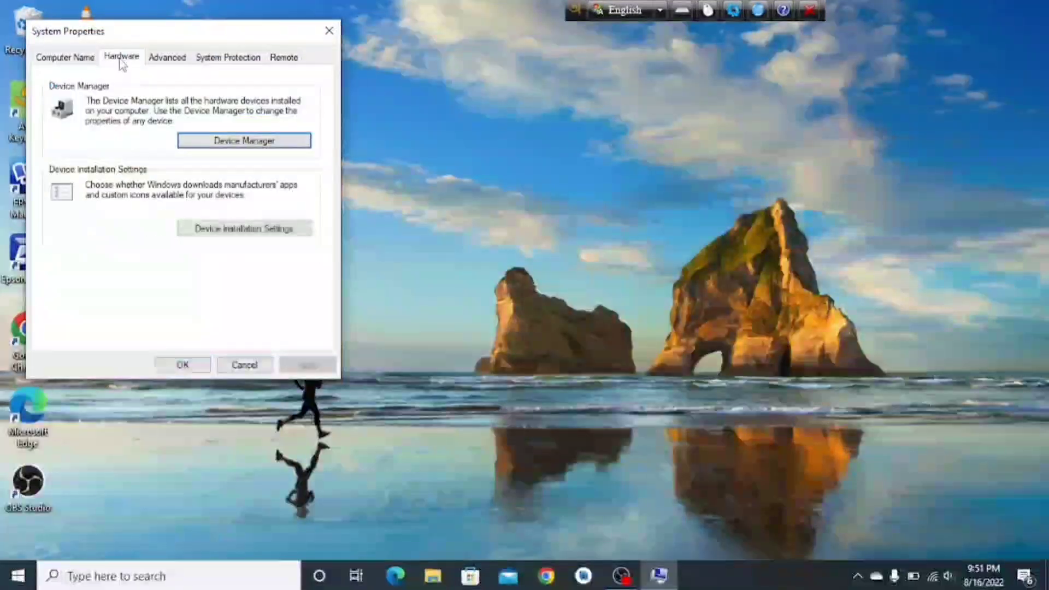
left_click(233, 232)
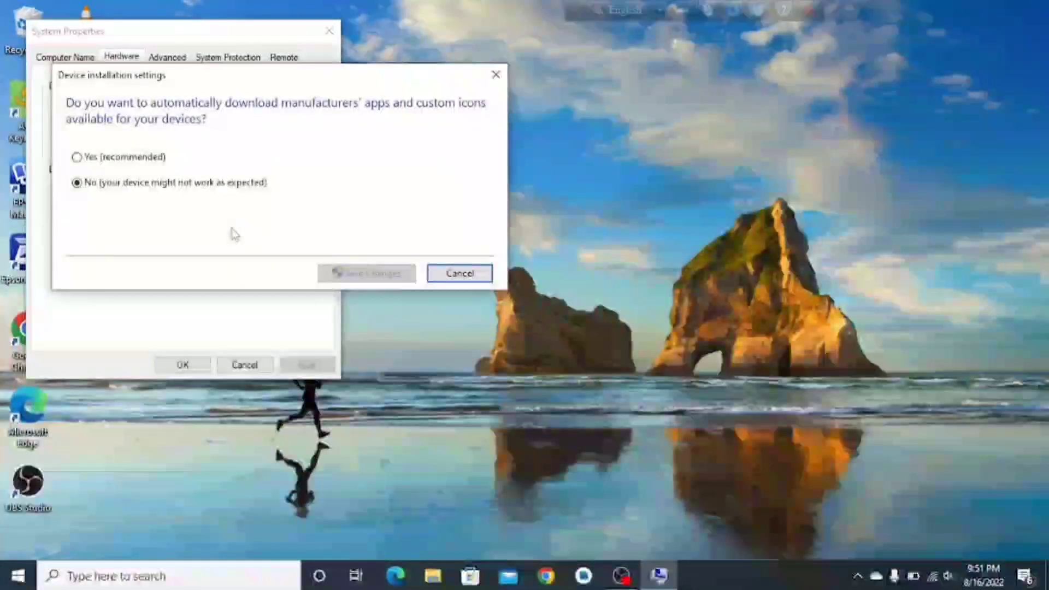
left_click(78, 158)
left_click(77, 184)
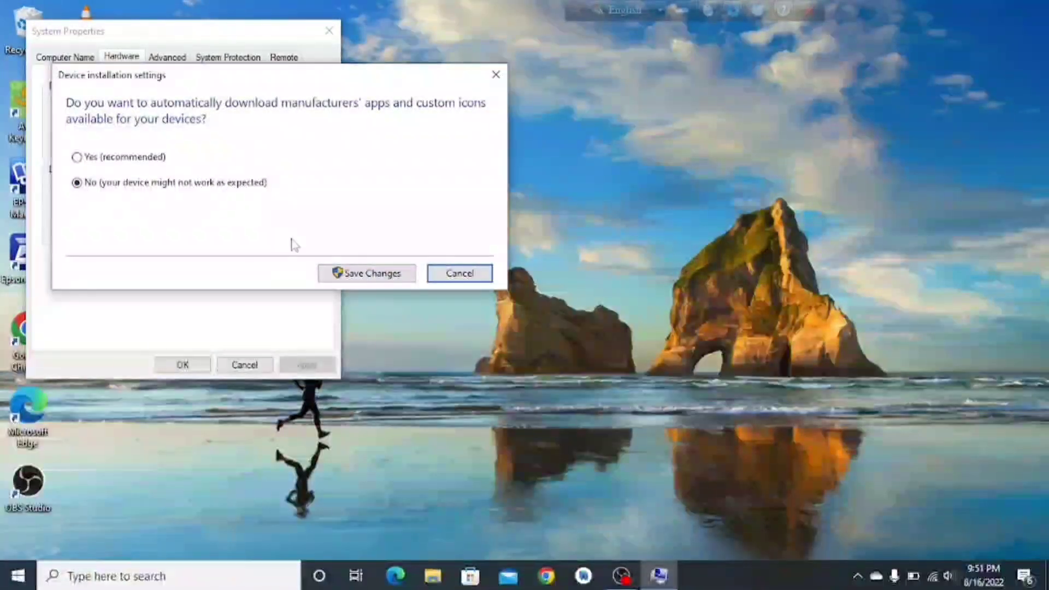
left_click(382, 274)
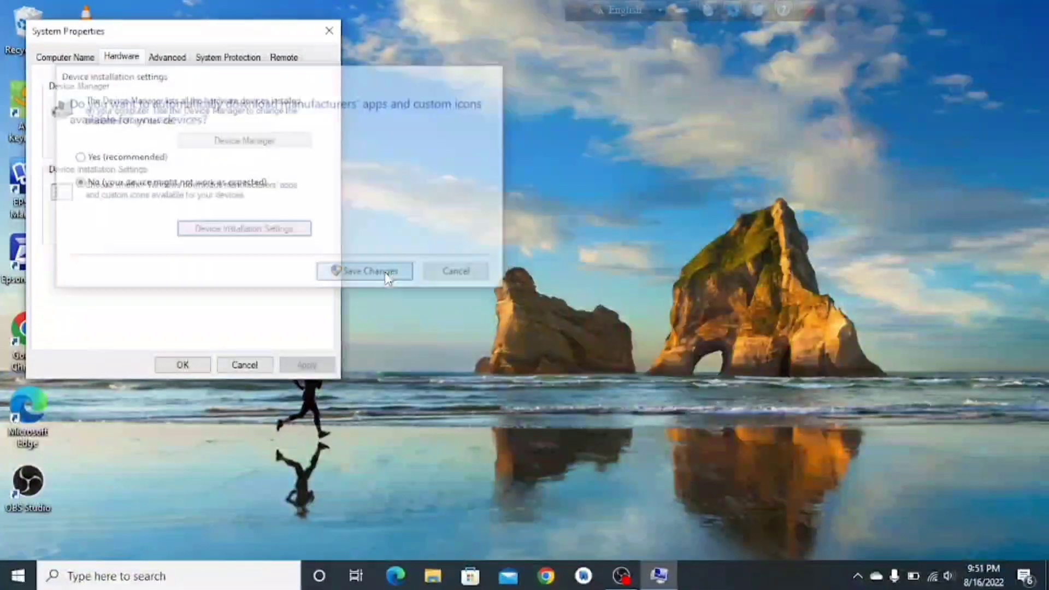
left_click(185, 369)
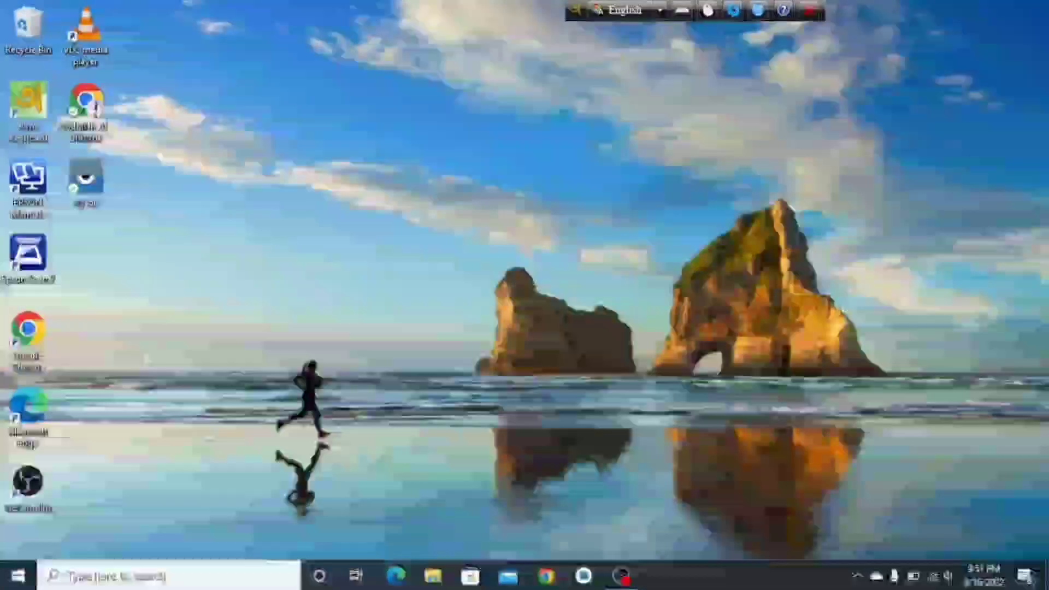
Step: Reopen Device Manager, expand Keyboards, and select the Standard PS/2 Keyboard
right_click(17, 582)
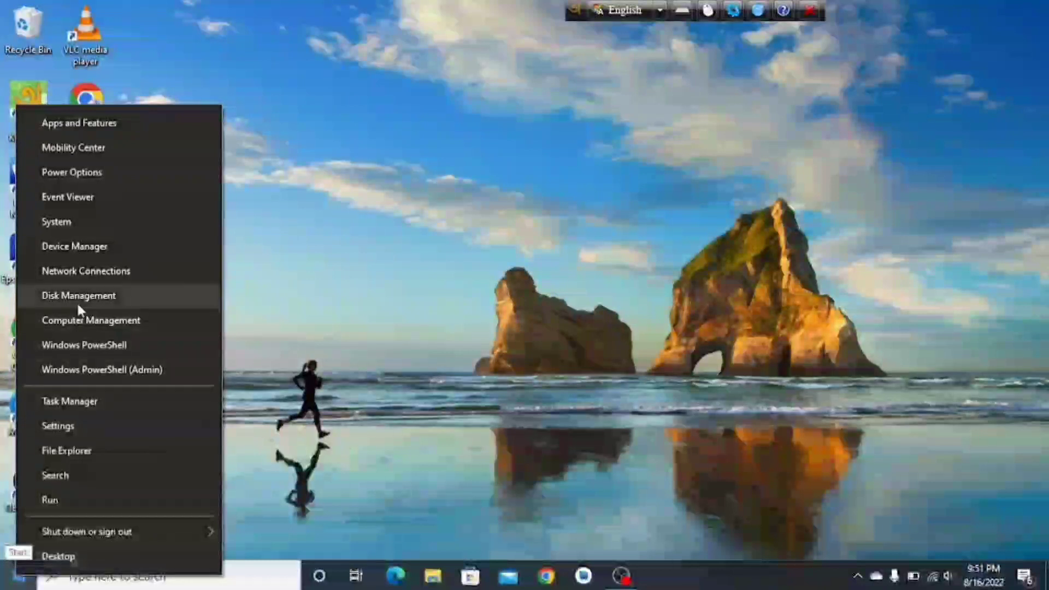
left_click(91, 247)
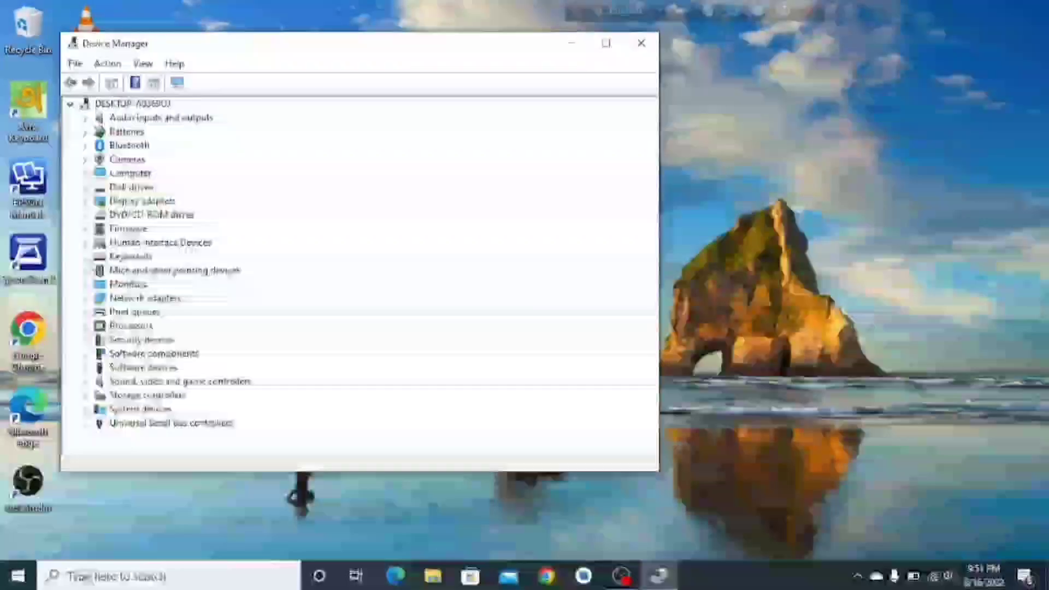
left_click(84, 257)
left_click(143, 286)
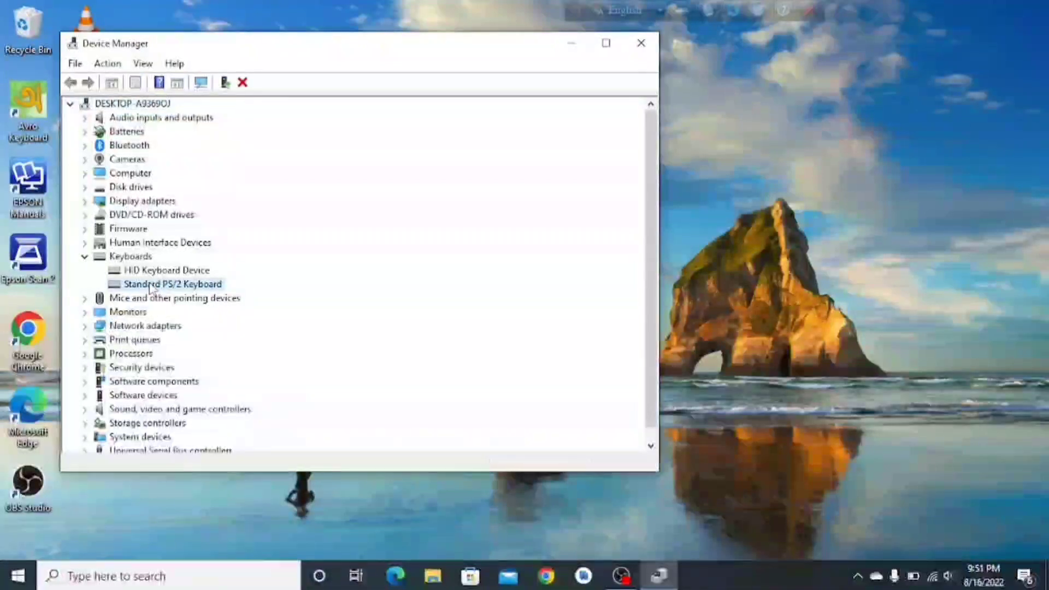
Step: Cancel uninstalling the Standard PS/2 Keyboard and close Device Manager to the desktop
right_click(150, 288)
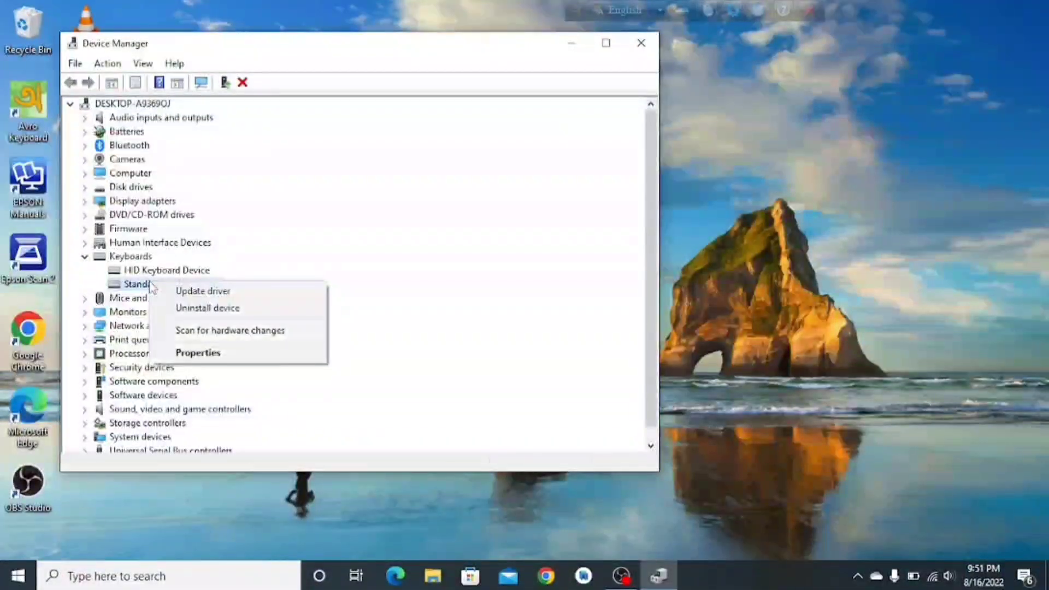
left_click(212, 308)
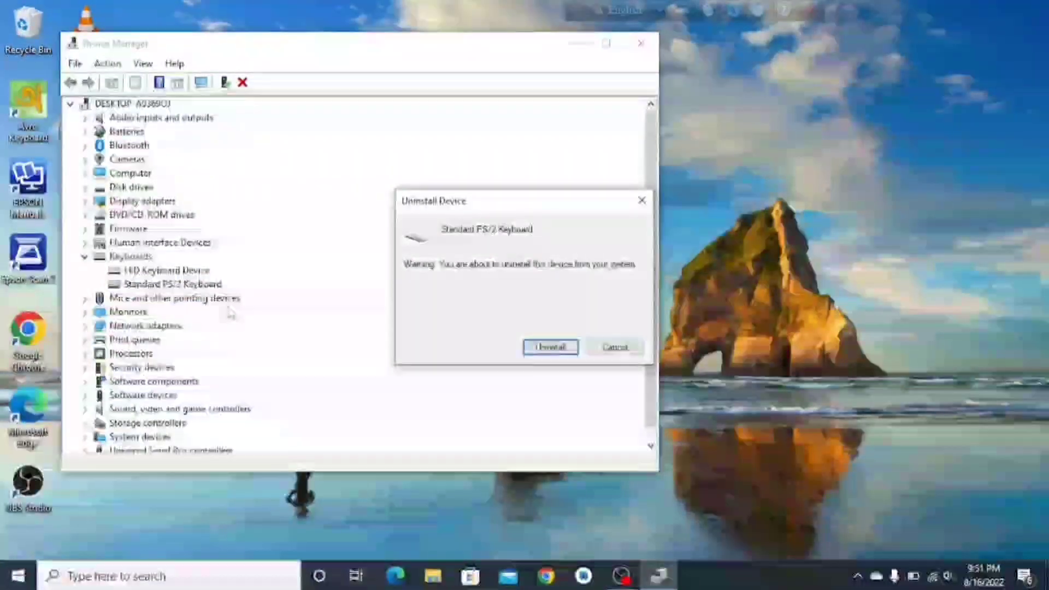
left_click(616, 349)
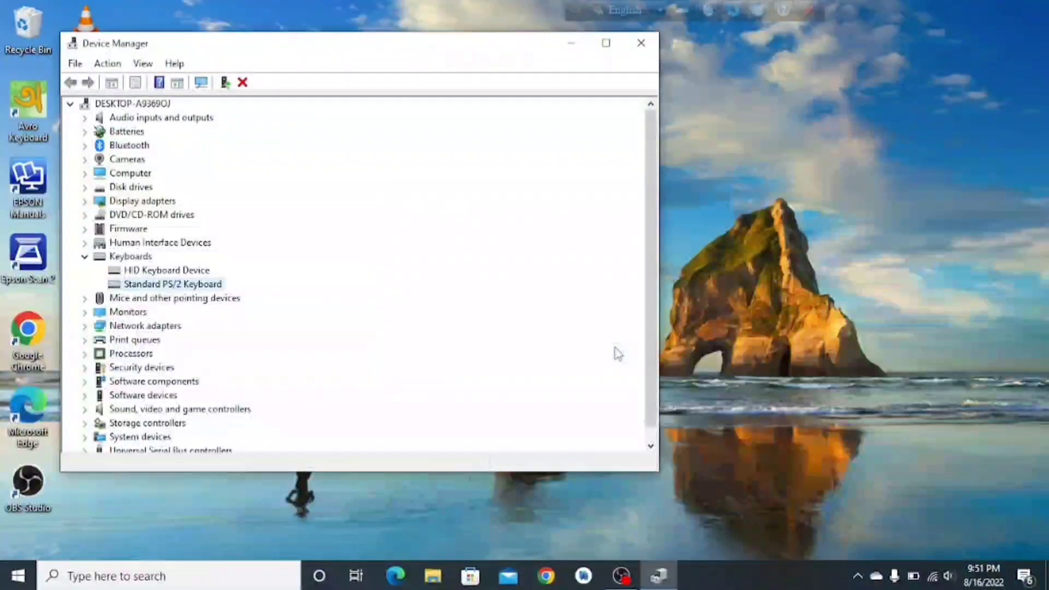
left_click(648, 47)
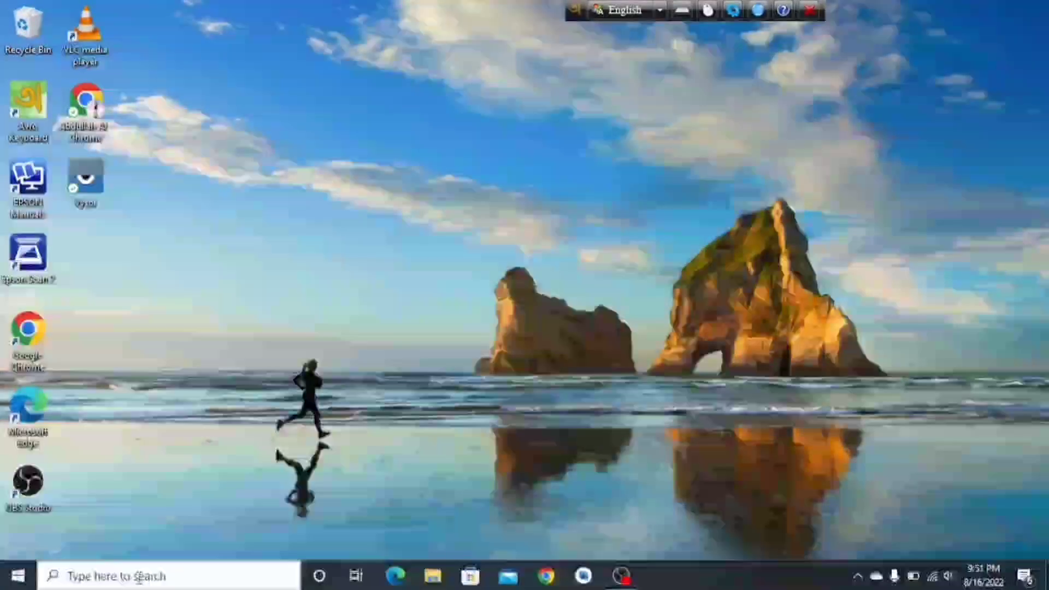
Step: Search 'co' and run Command Prompt as administrator
left_click(167, 580)
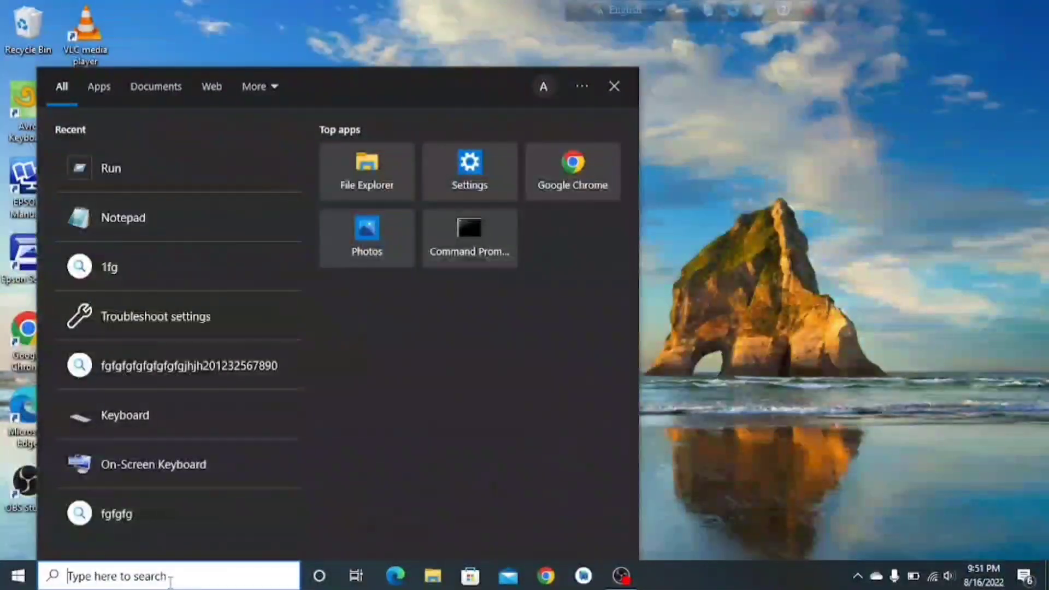
type("co")
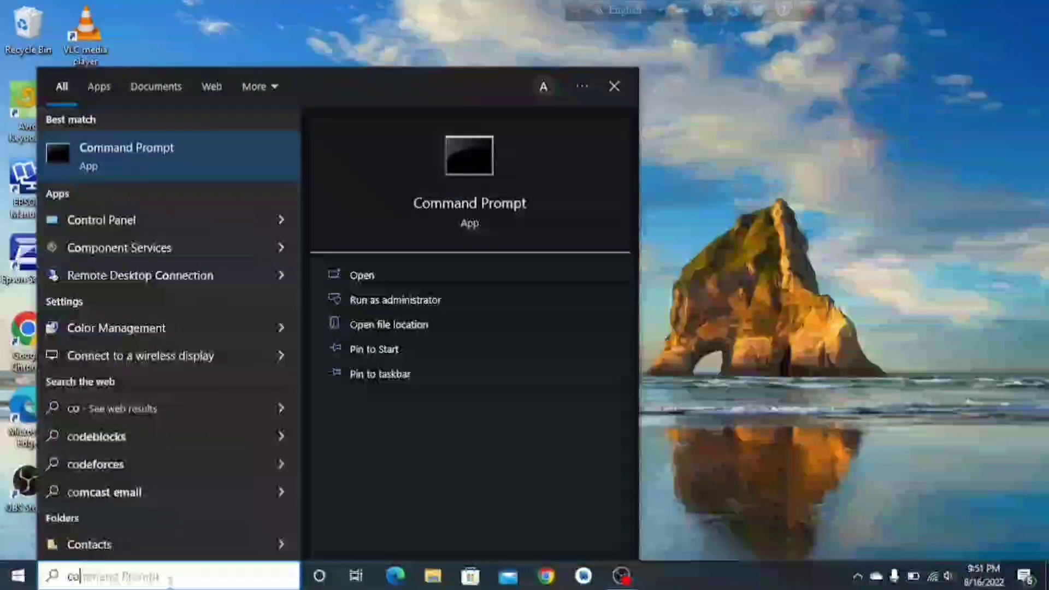
right_click(199, 144)
left_click(247, 158)
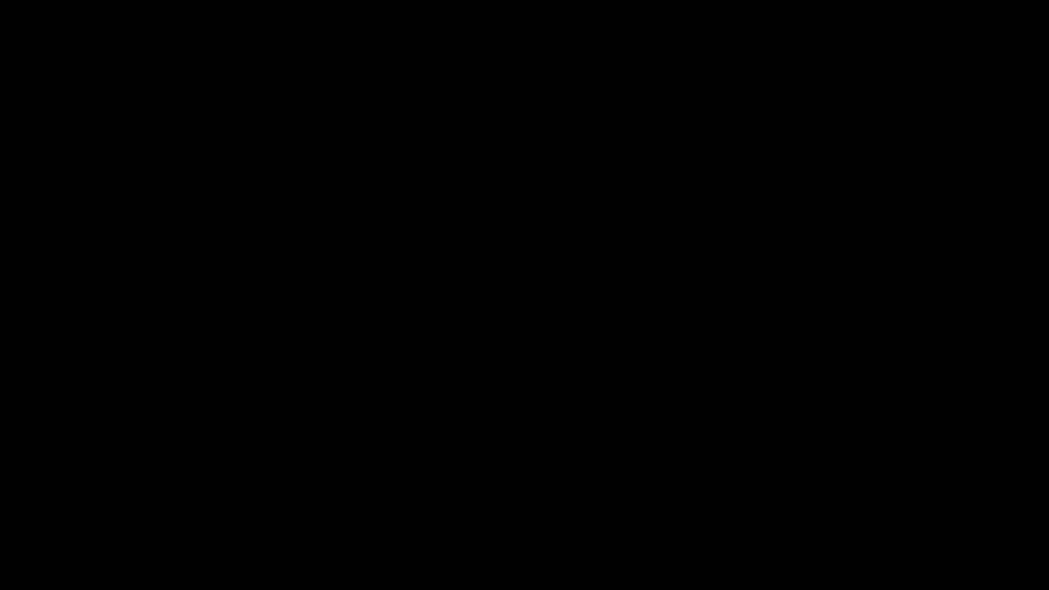
Step: Approve UAC and run 'sc config i8042prt start= disabled' in the admin console
left_click(663, 360)
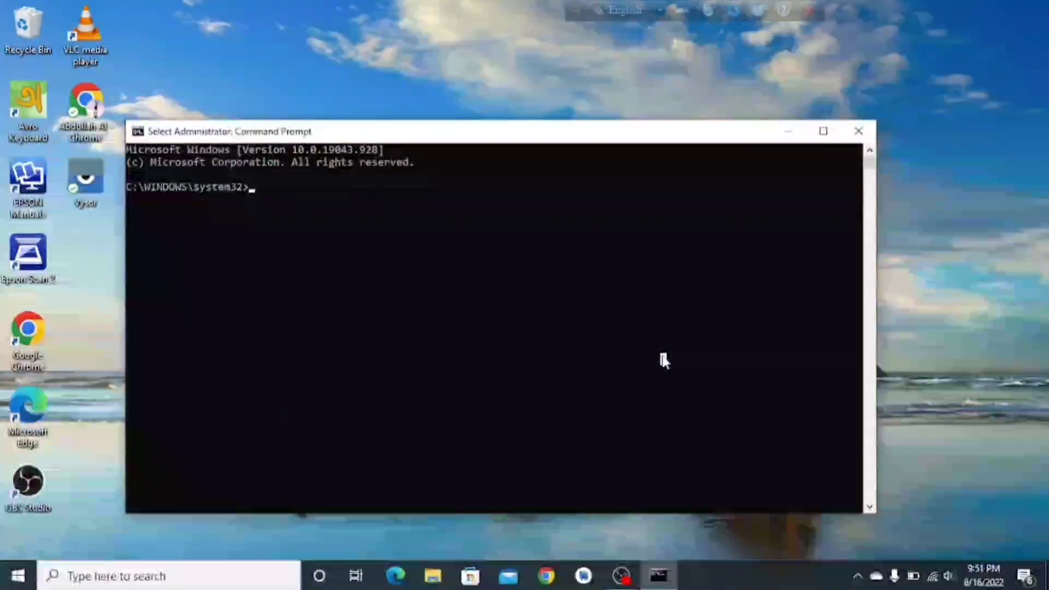
type("sc ")
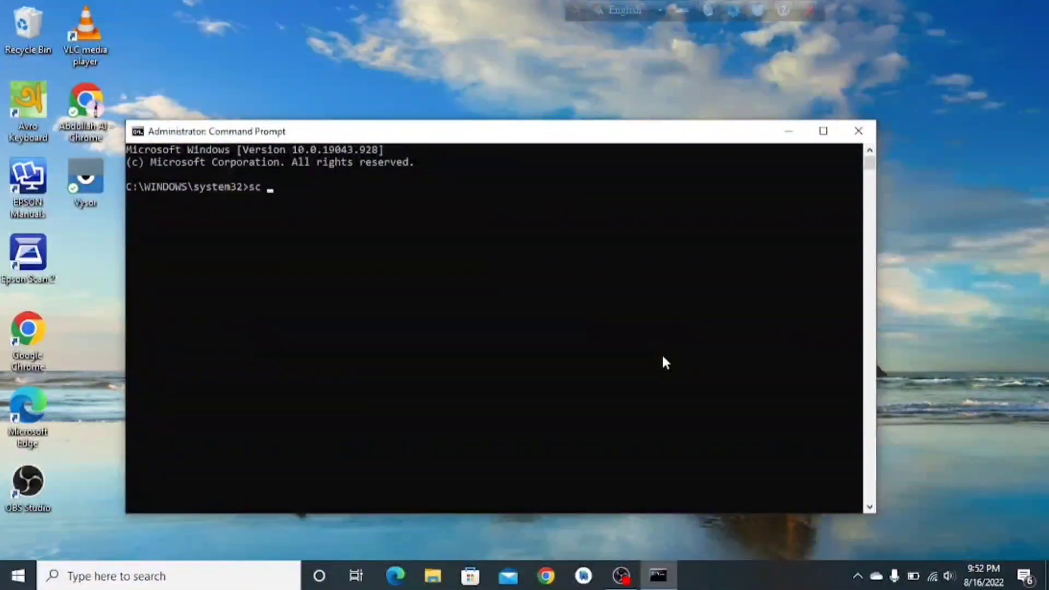
type("congi")
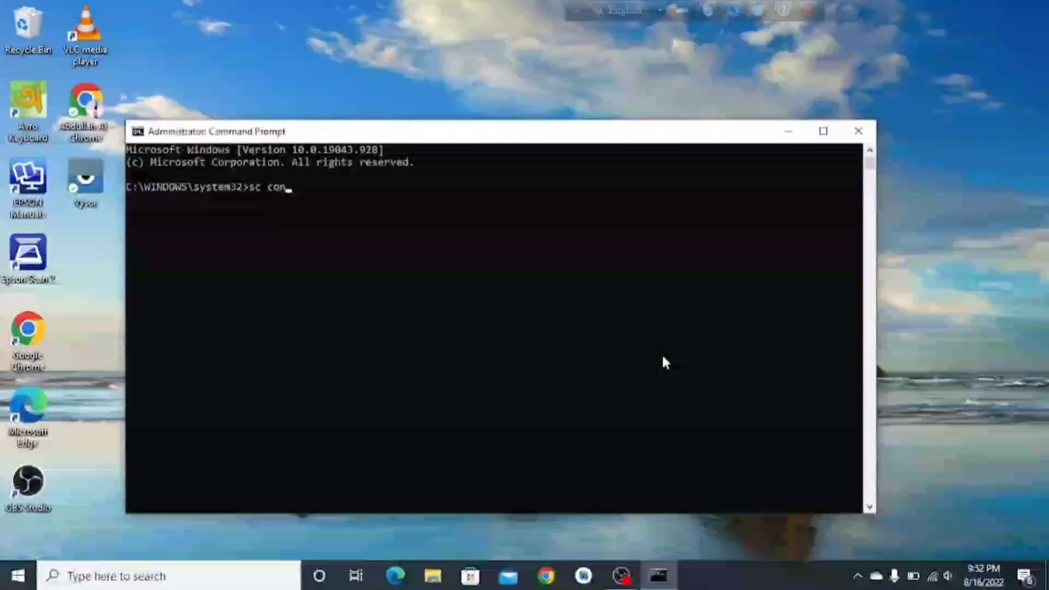
key("BackSpace")
key("BackSpace")
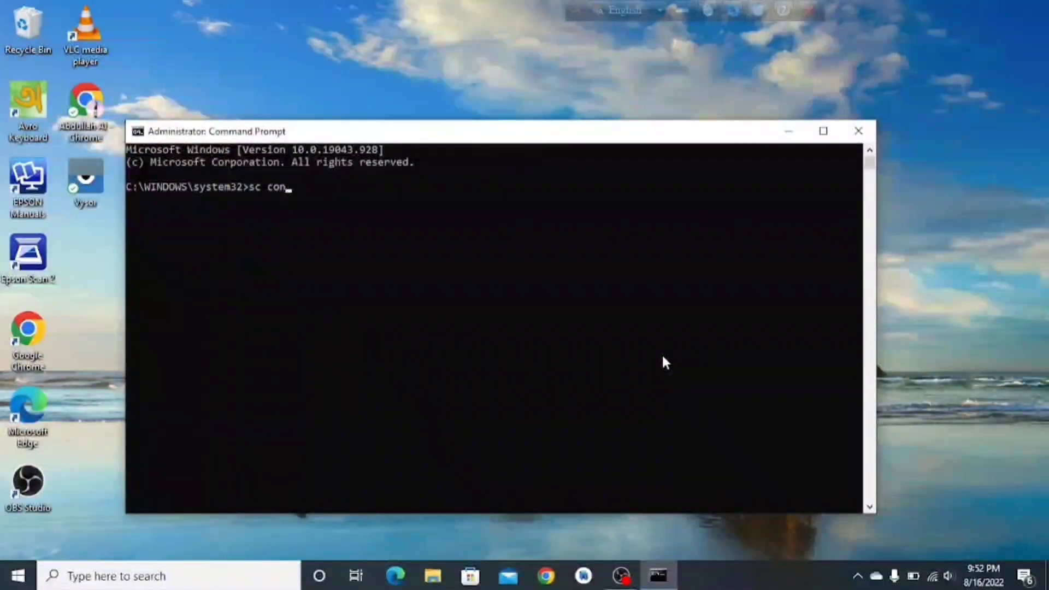
type("fig i")
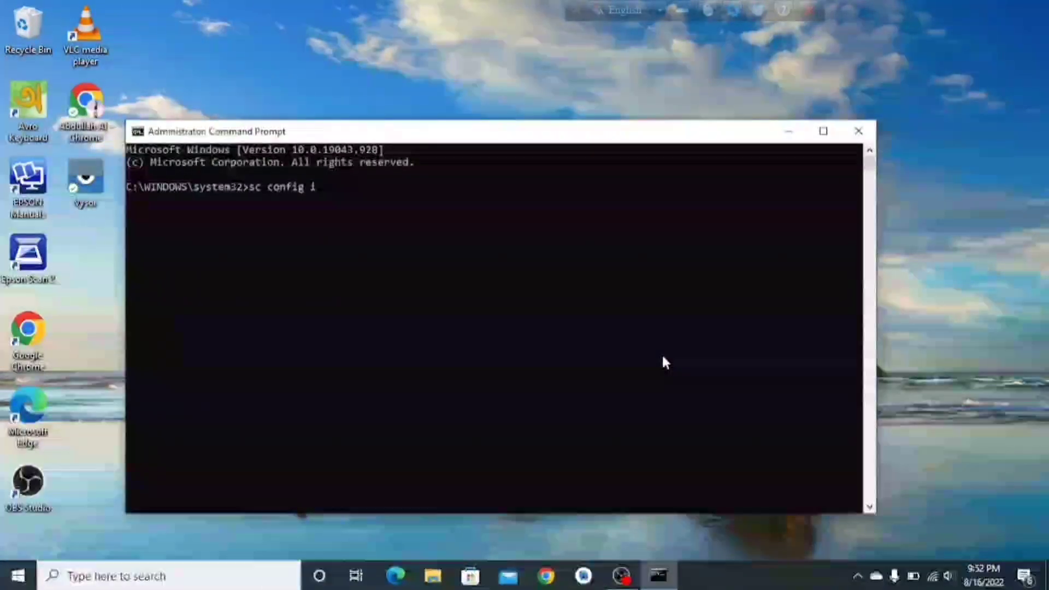
type("804")
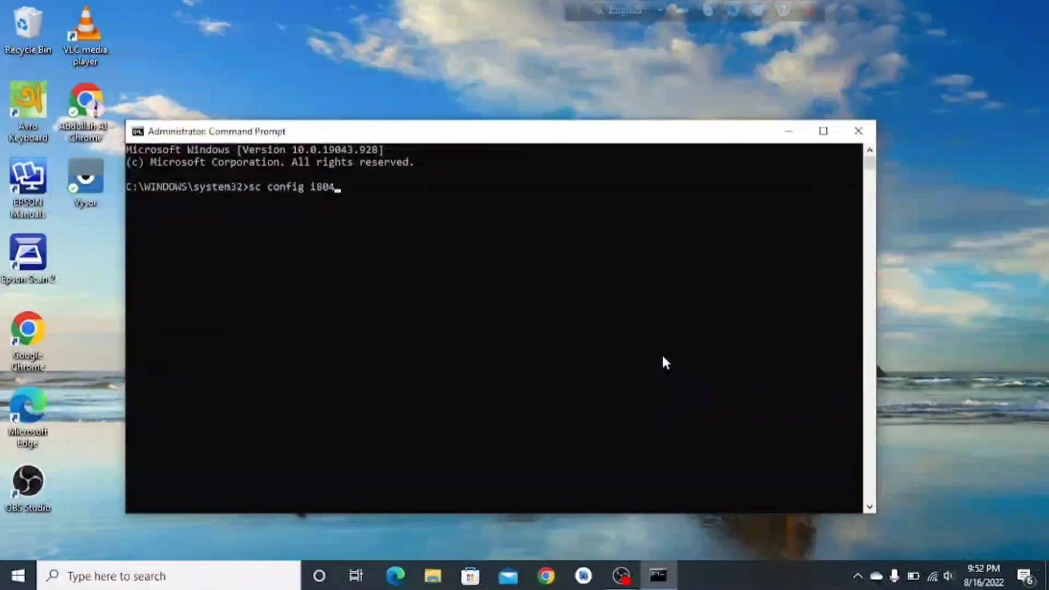
type("2prt")
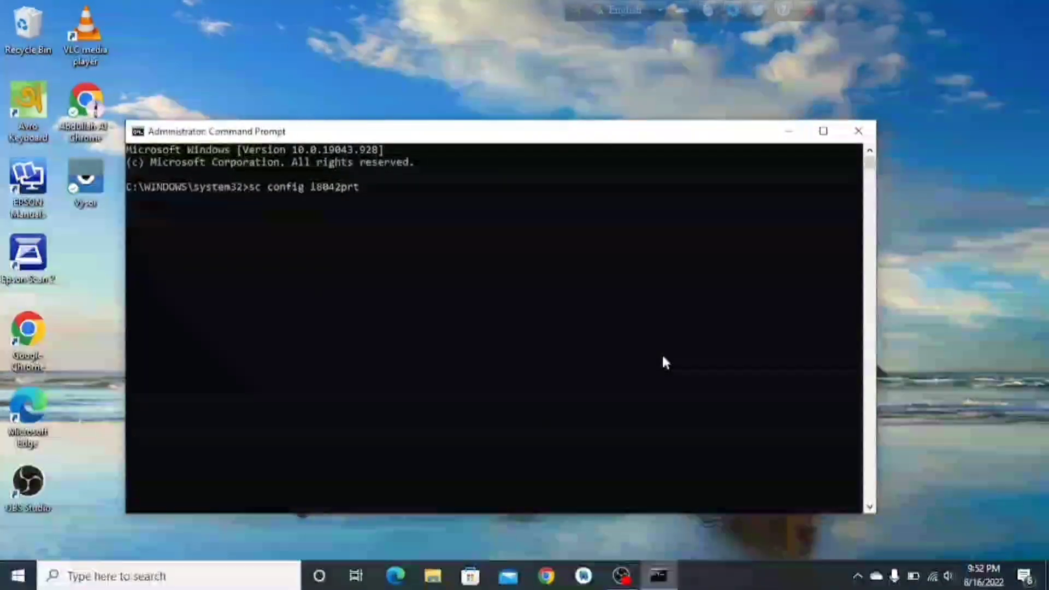
type(" st")
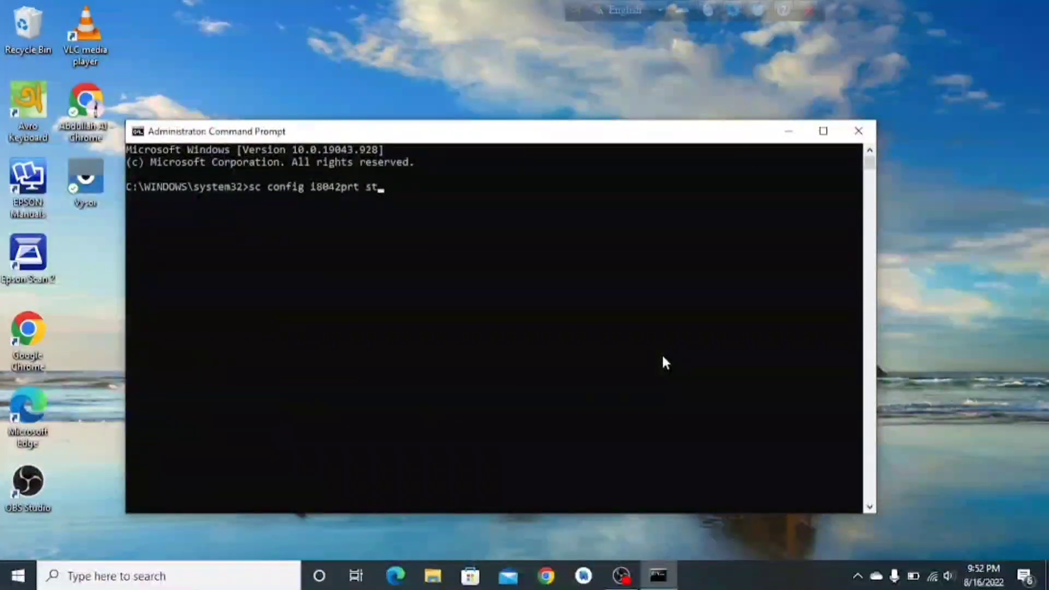
type("art=")
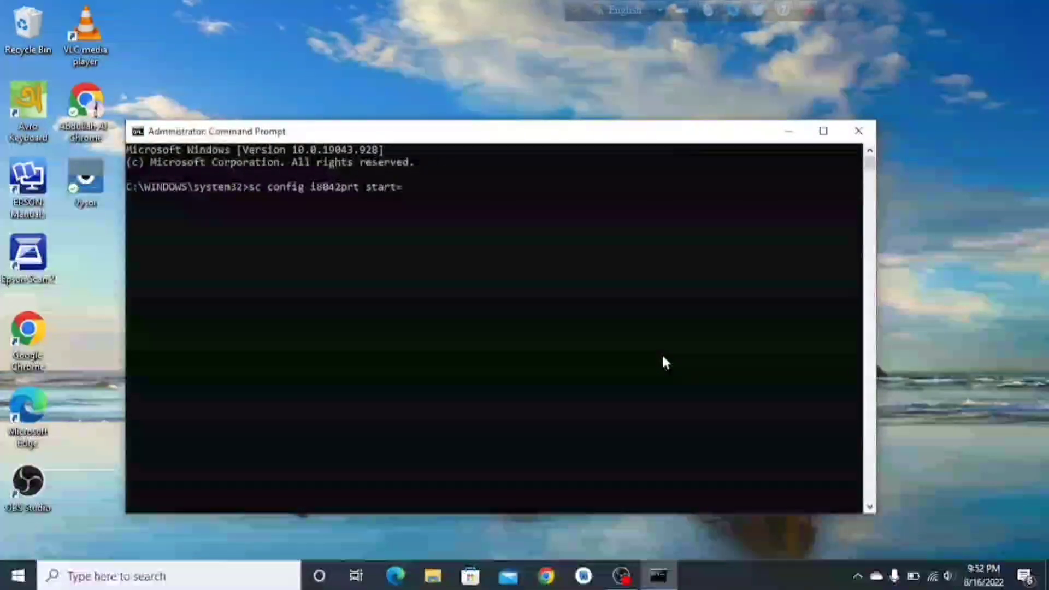
type(" disa")
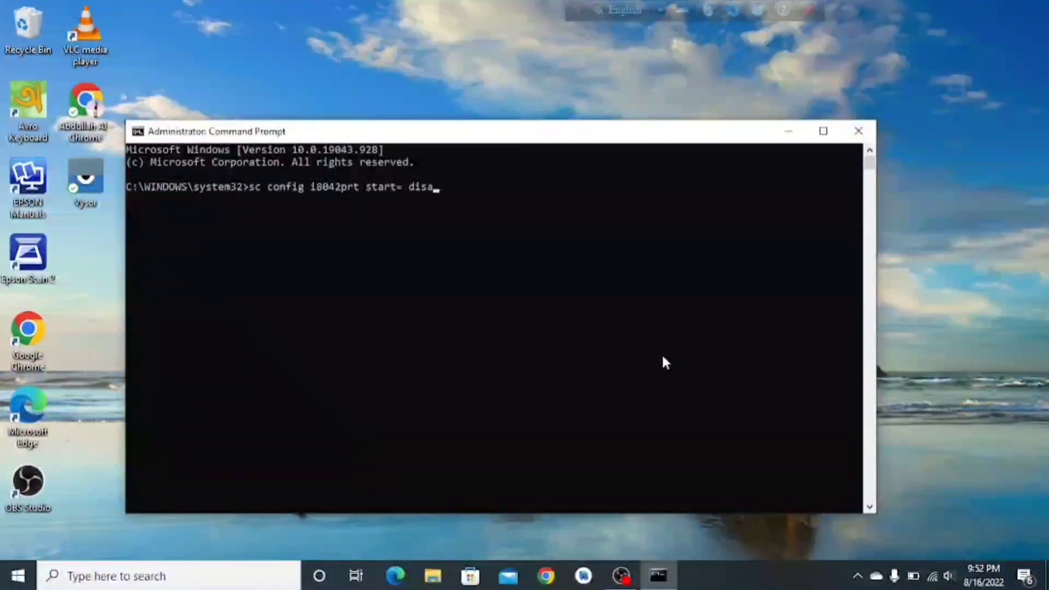
type("bled")
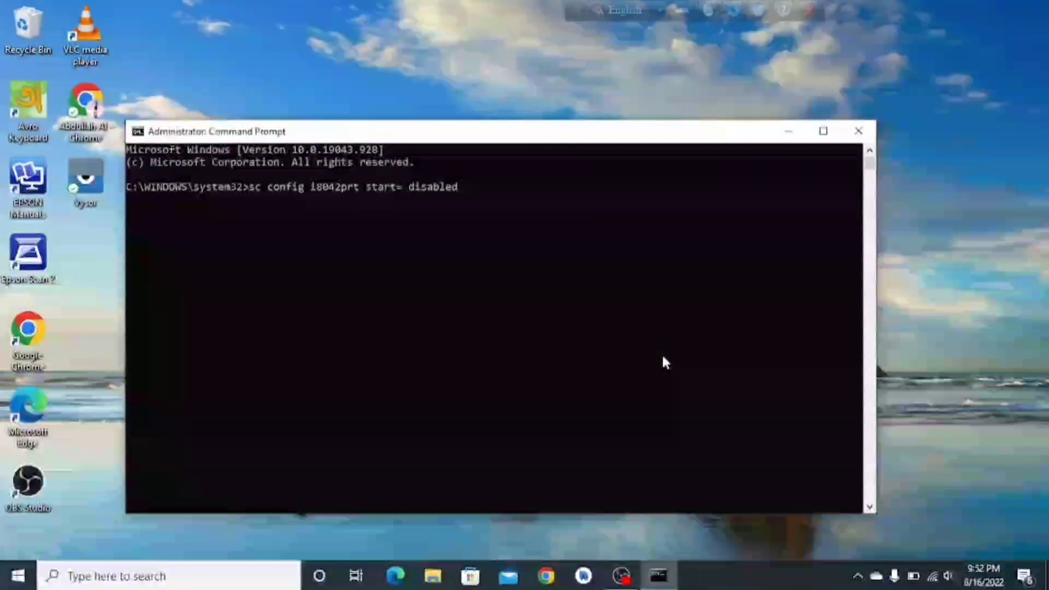
key("Return")
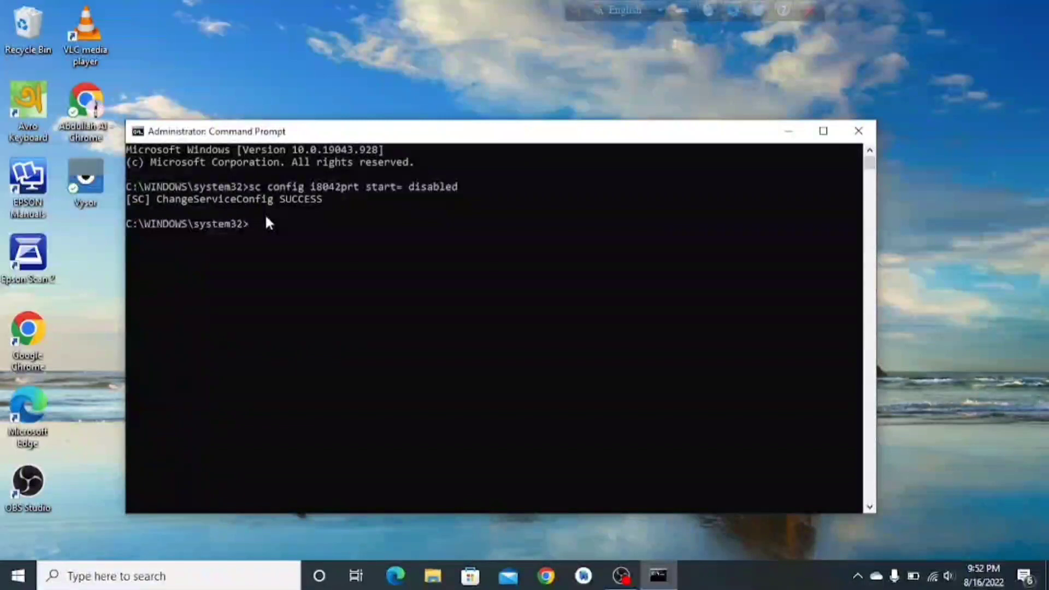
Step: Run 'sc config i8042prt start= auto' and close the Command Prompt window
type("sc conf")
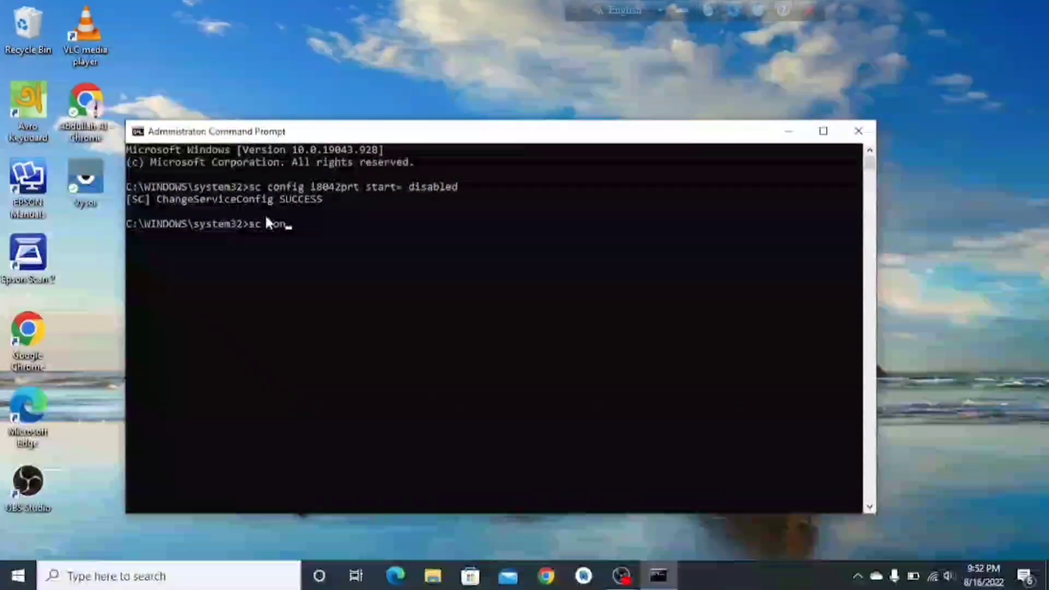
type("ig")
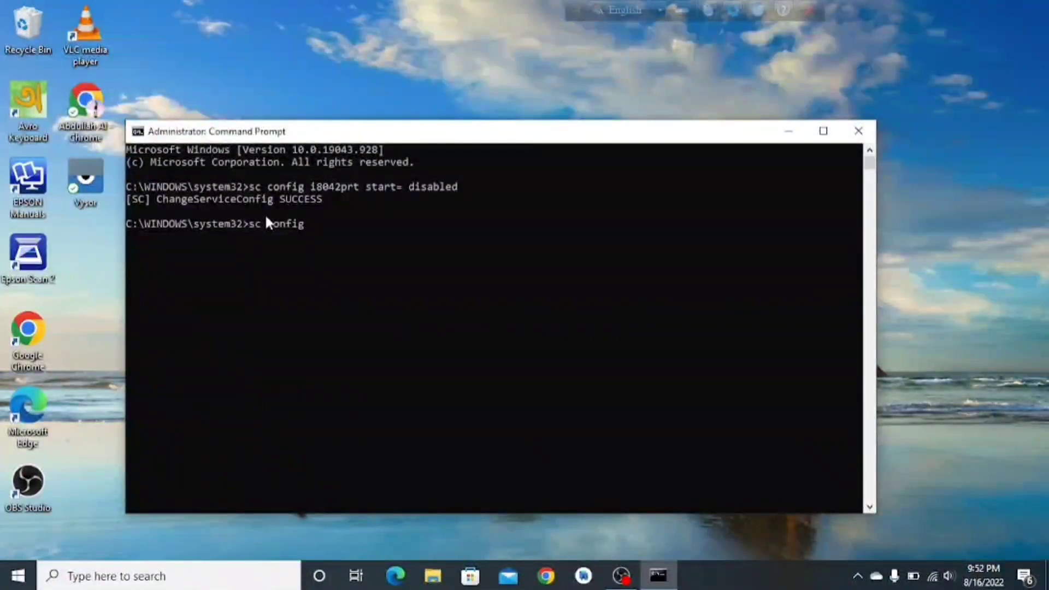
type(" i")
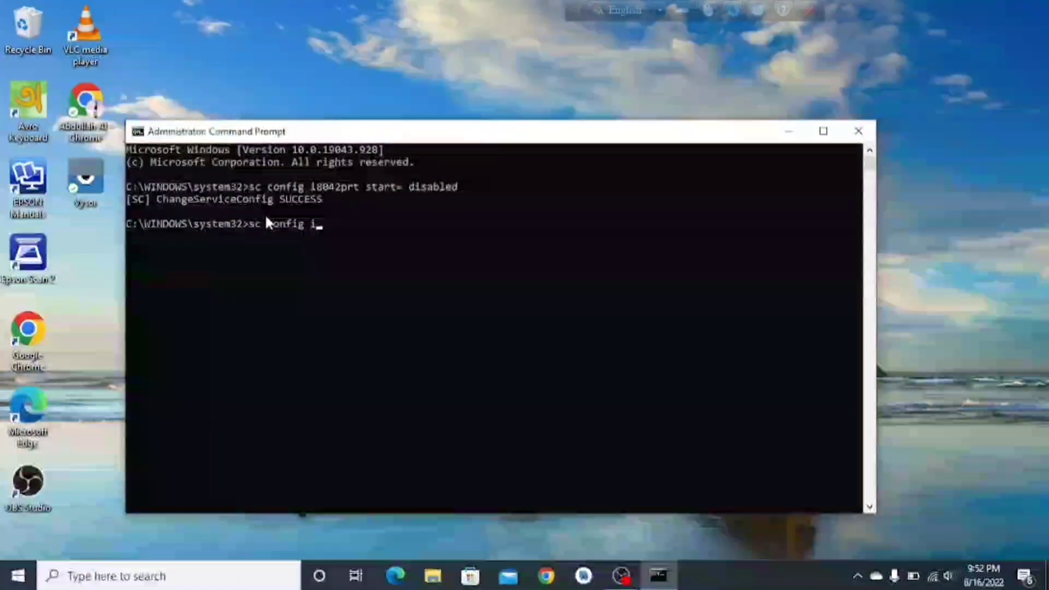
type("80")
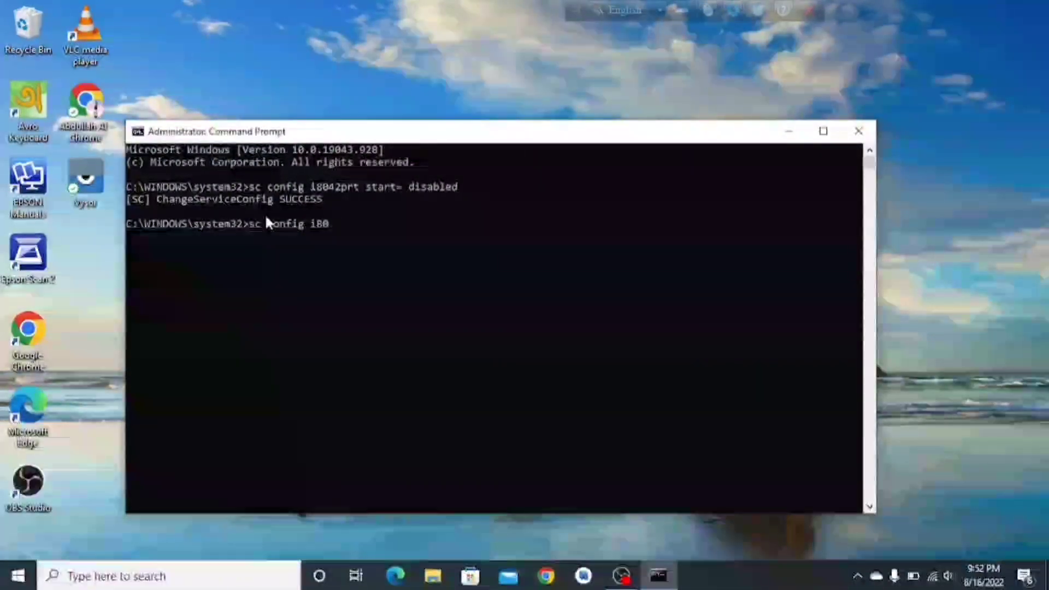
type("42")
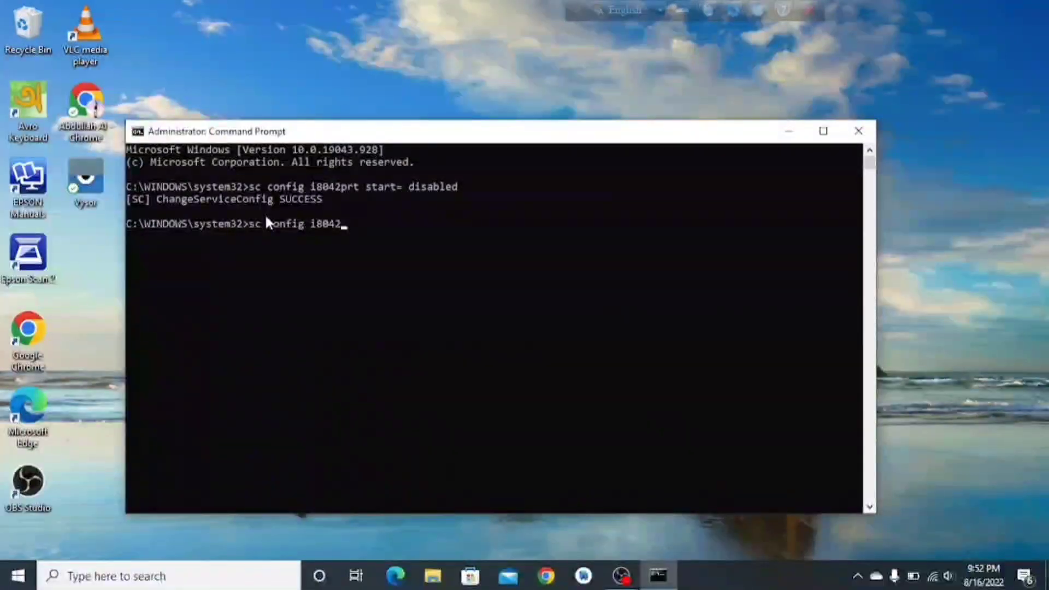
type("prt start=")
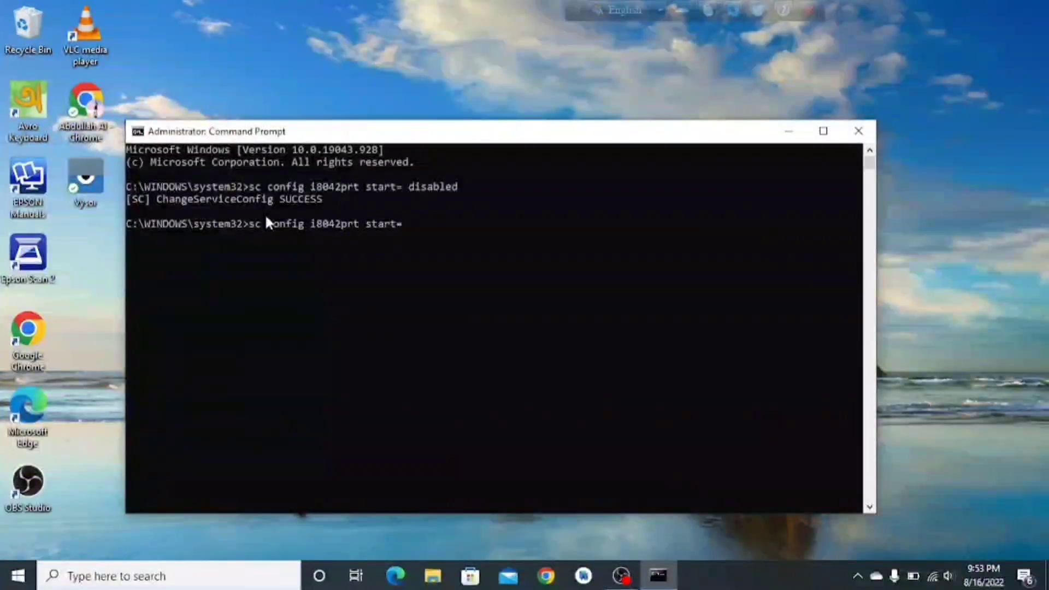
type(" auto")
key("Return")
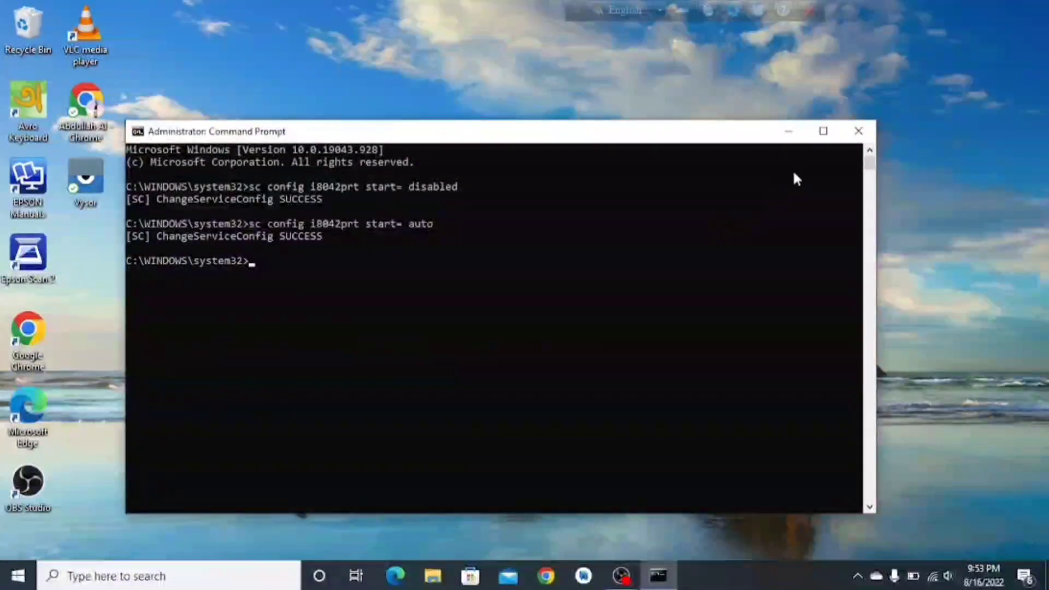
left_click(860, 132)
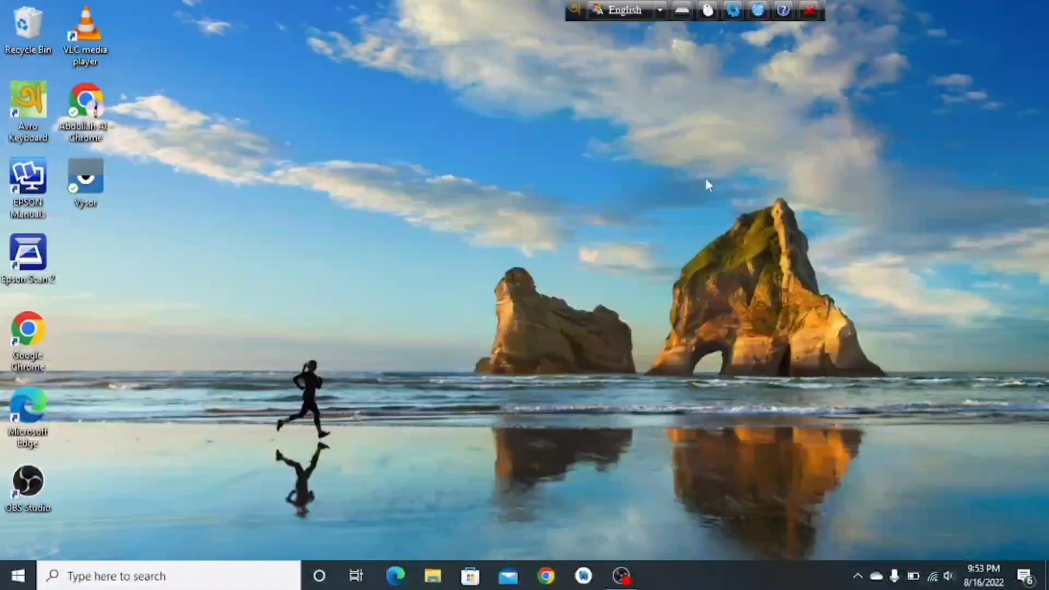
Step: Refresh the desktop twice from its context menu
right_click(606, 130)
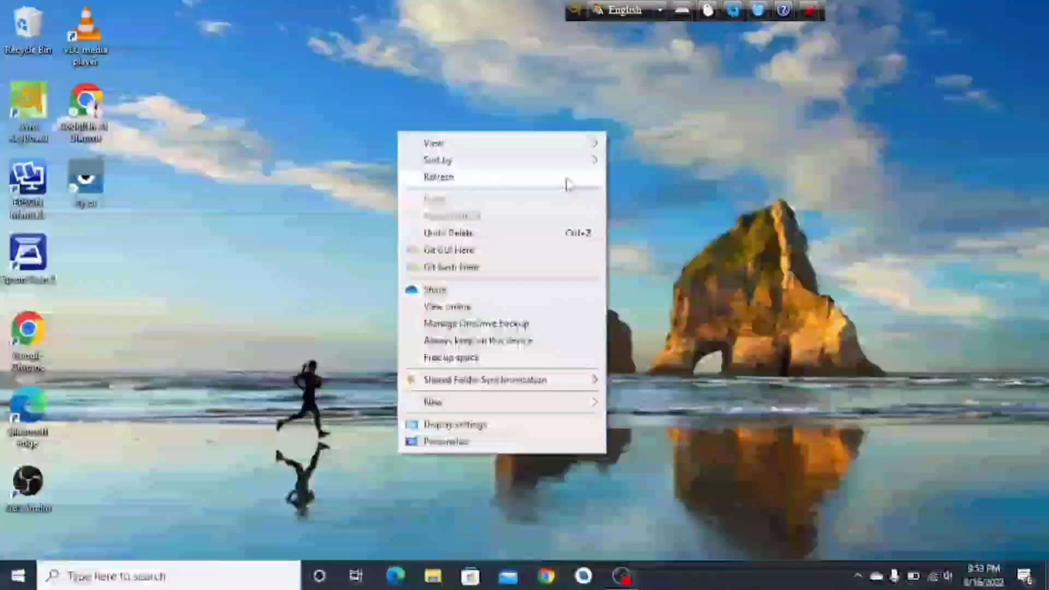
left_click(573, 176)
right_click(539, 134)
left_click(509, 180)
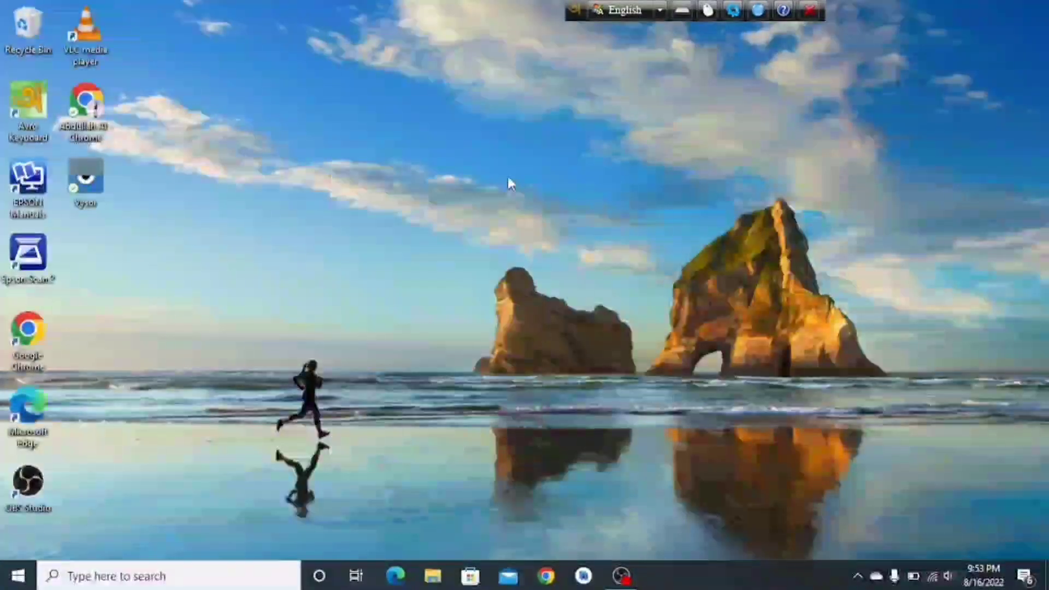